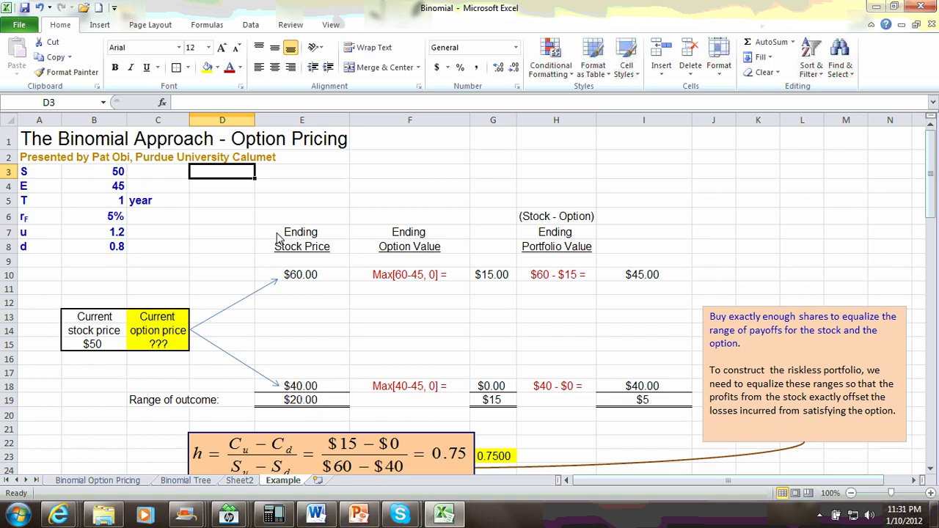
click(117, 176)
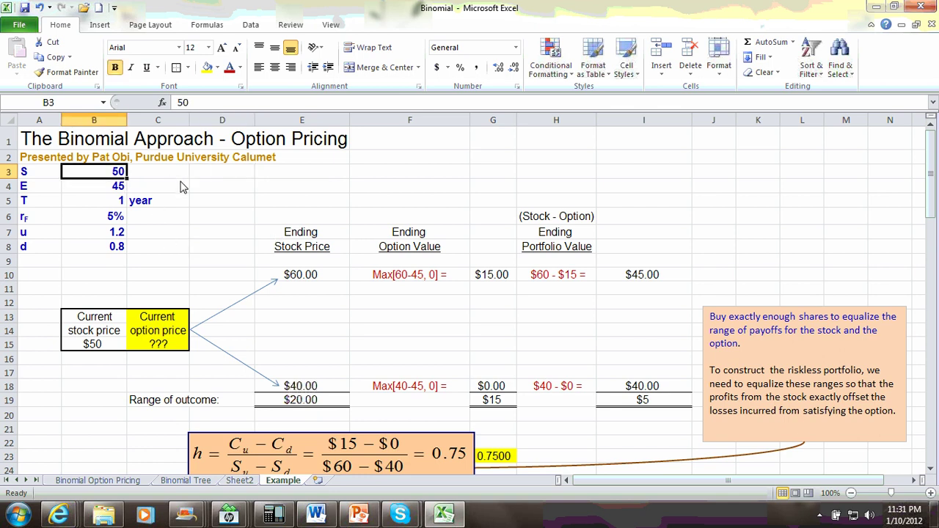
click(118, 190)
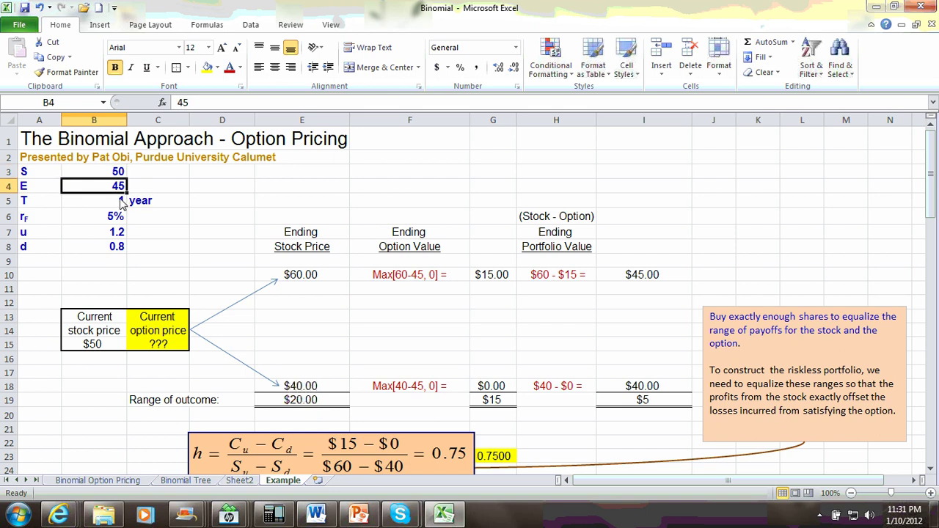
click(122, 205)
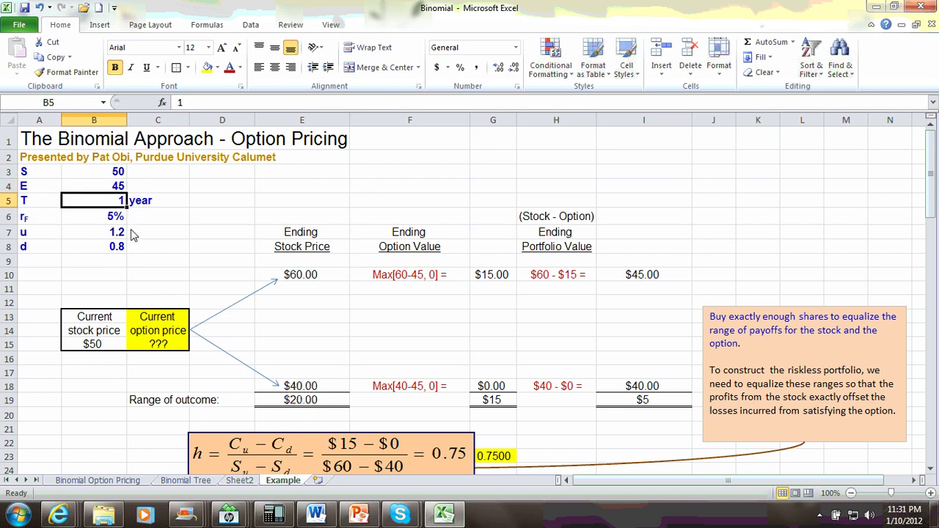
click(120, 218)
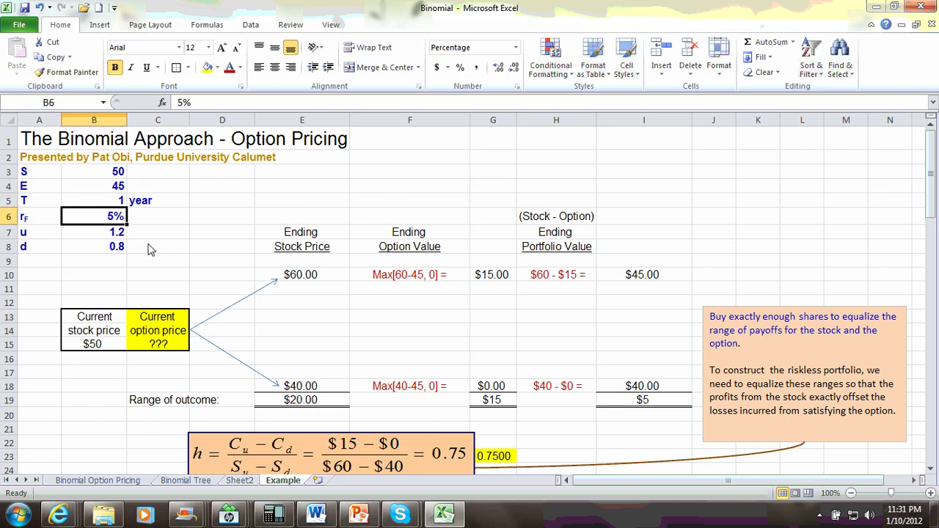
click(117, 233)
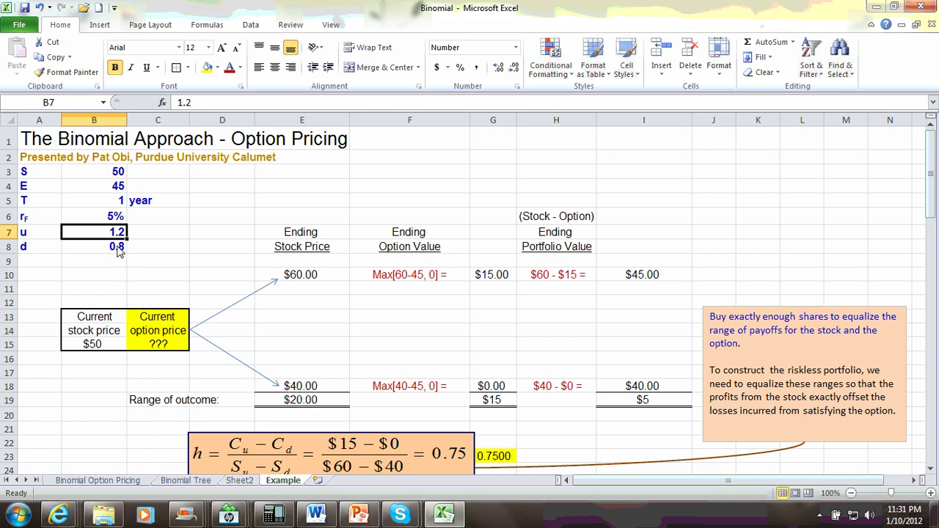
click(119, 247)
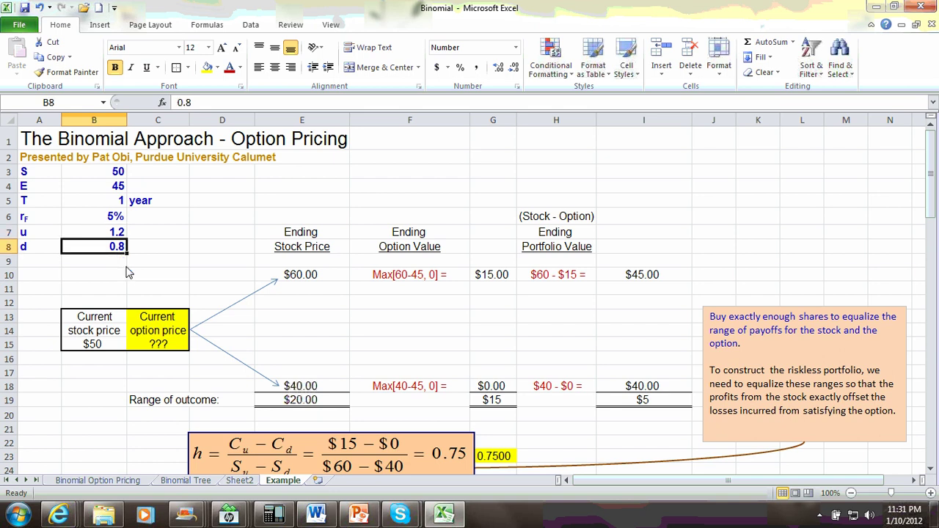
click(122, 237)
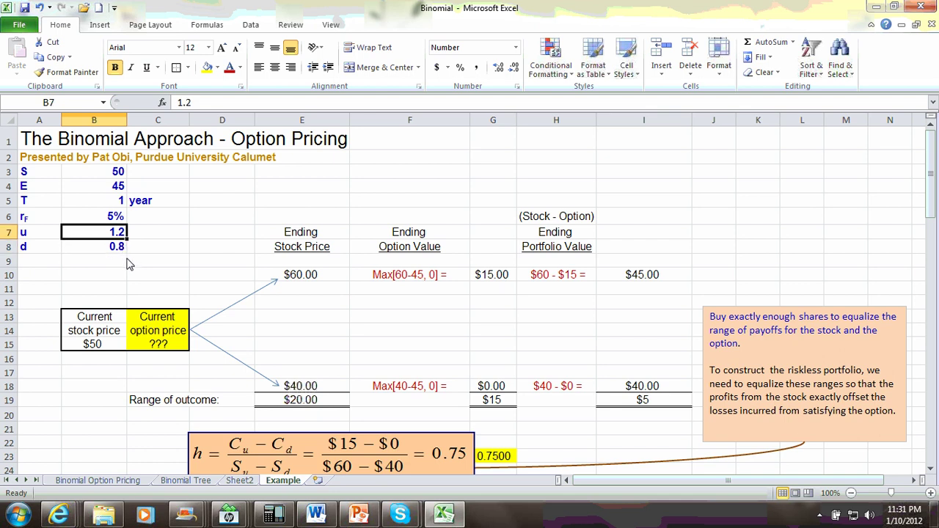
click(122, 250)
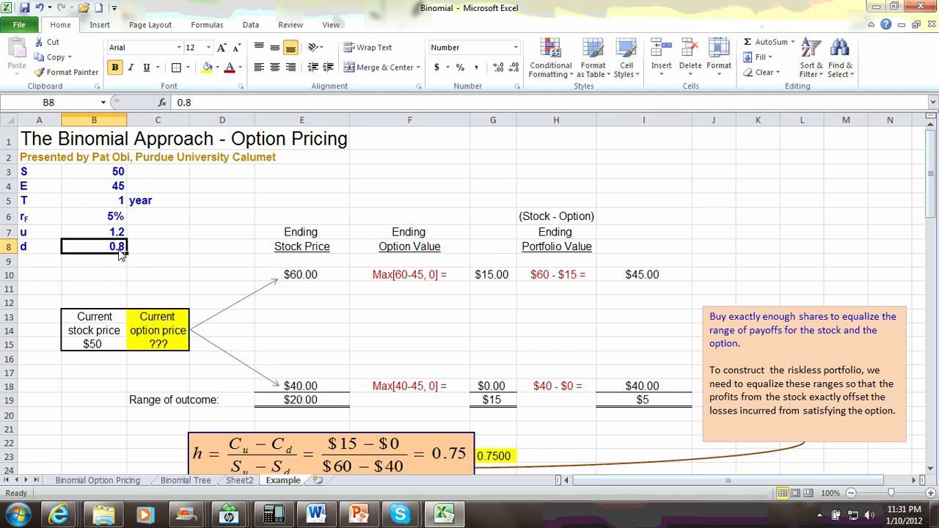
click(94, 348)
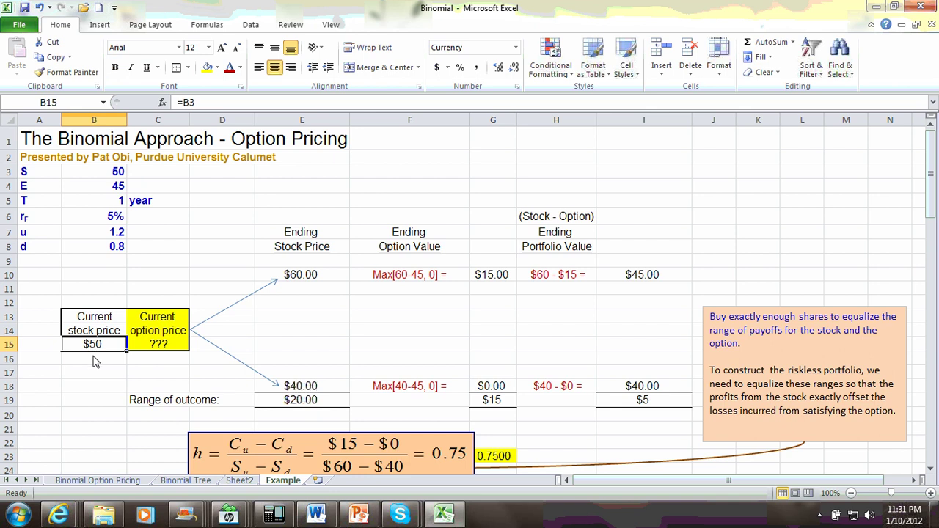
click(307, 282)
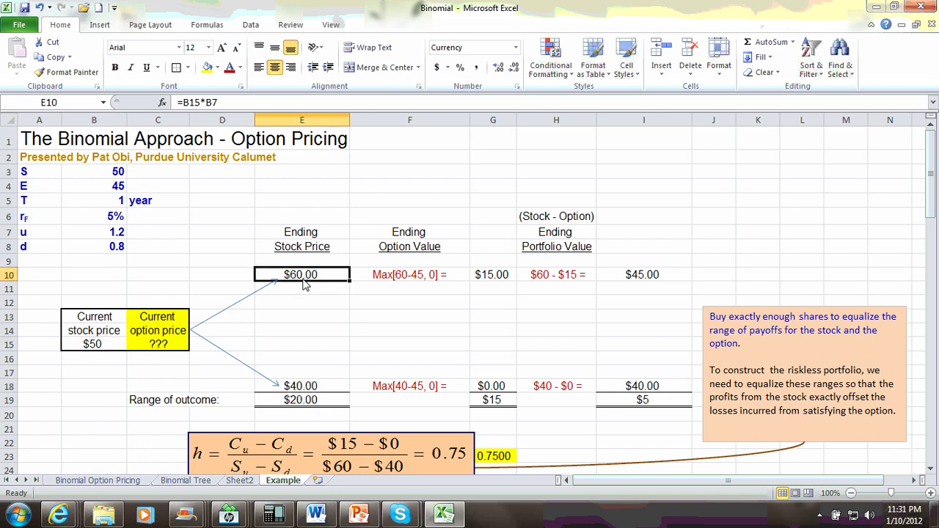
click(94, 349)
click(307, 390)
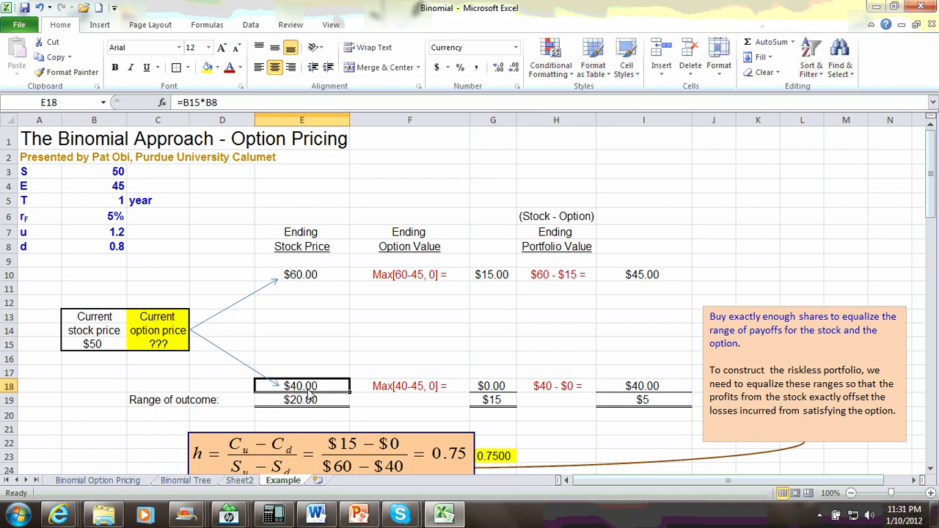
click(312, 282)
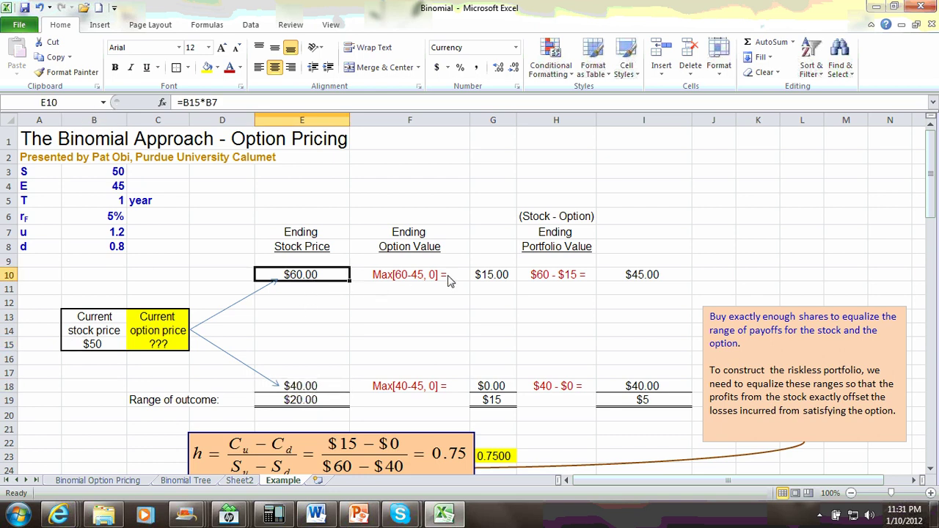
click(495, 283)
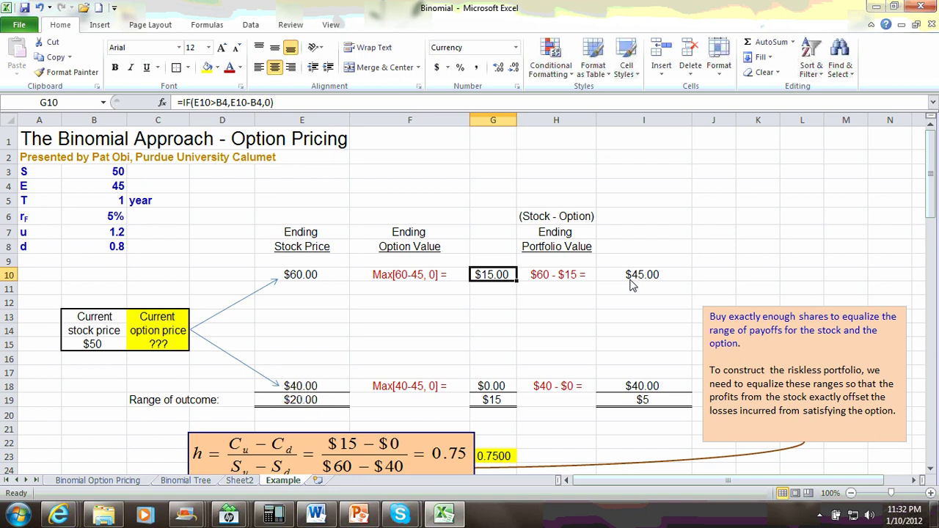
click(307, 389)
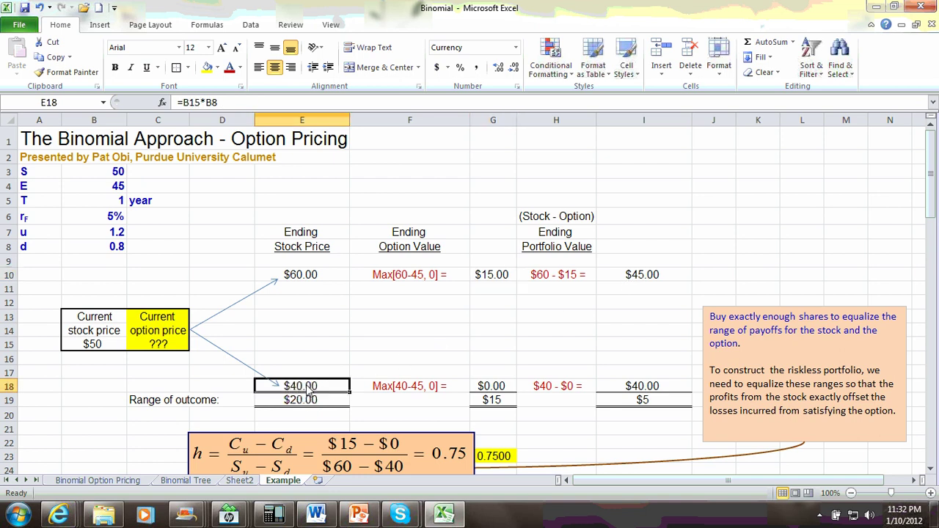
click(497, 391)
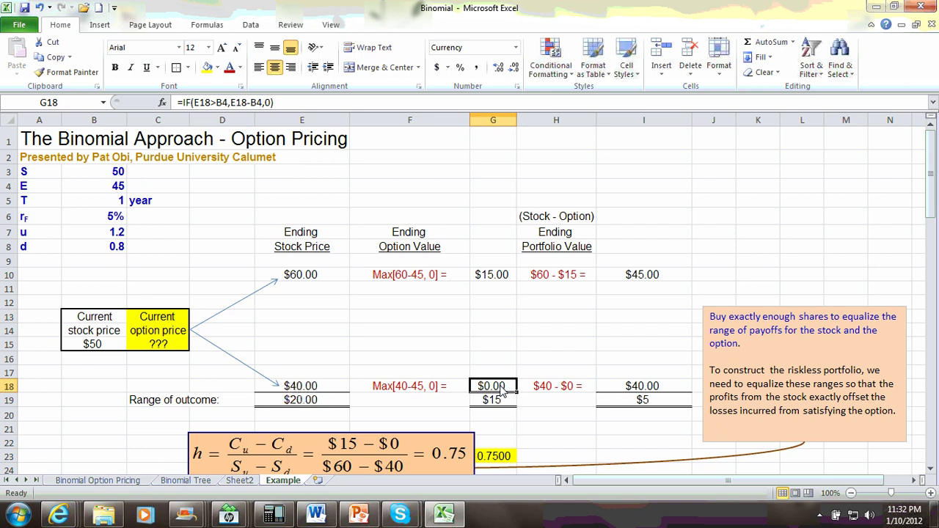
click(644, 389)
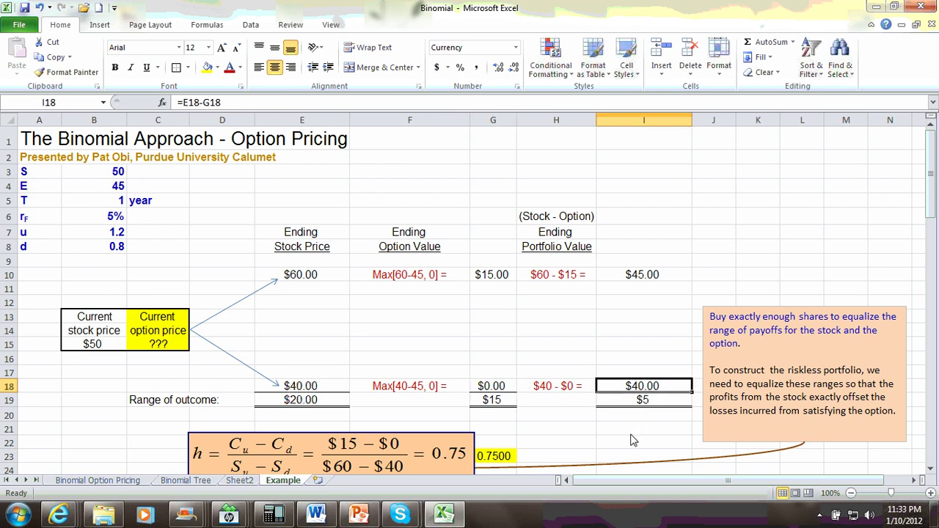
scroll(633, 440, down, 1)
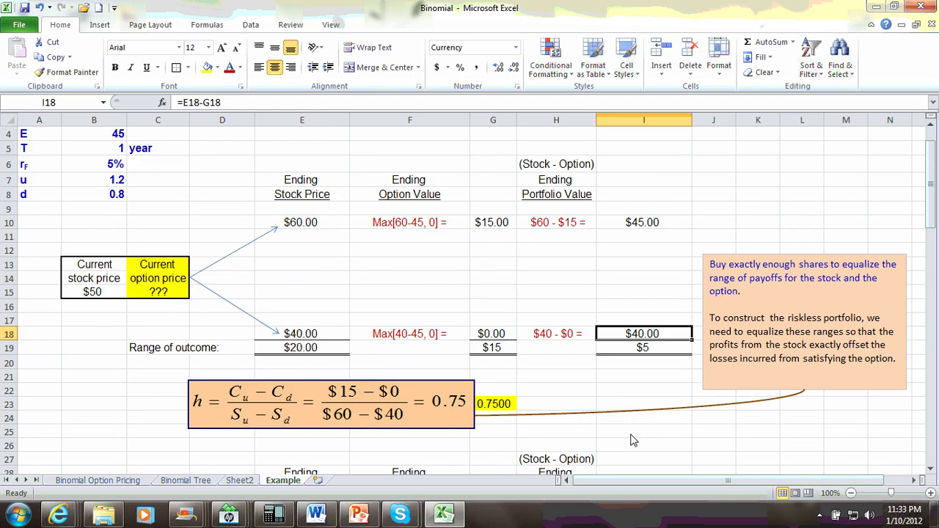
click(651, 229)
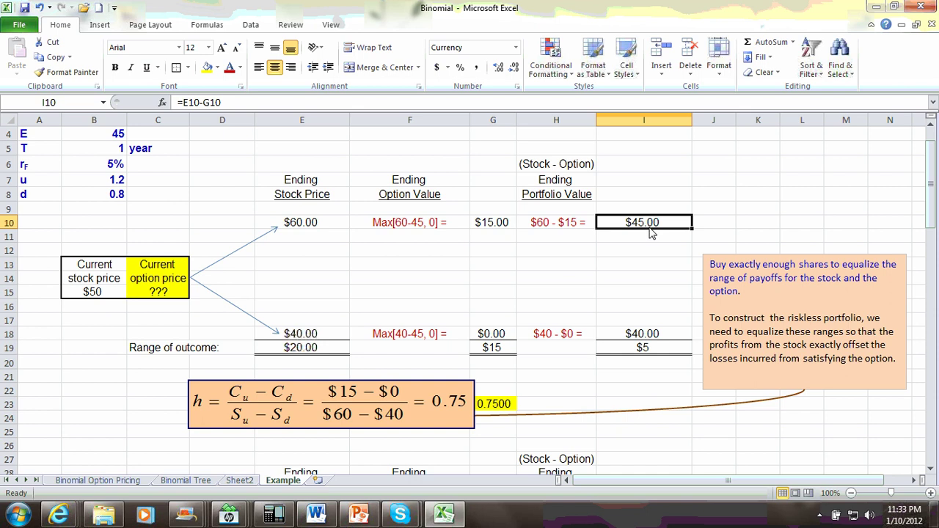
click(646, 336)
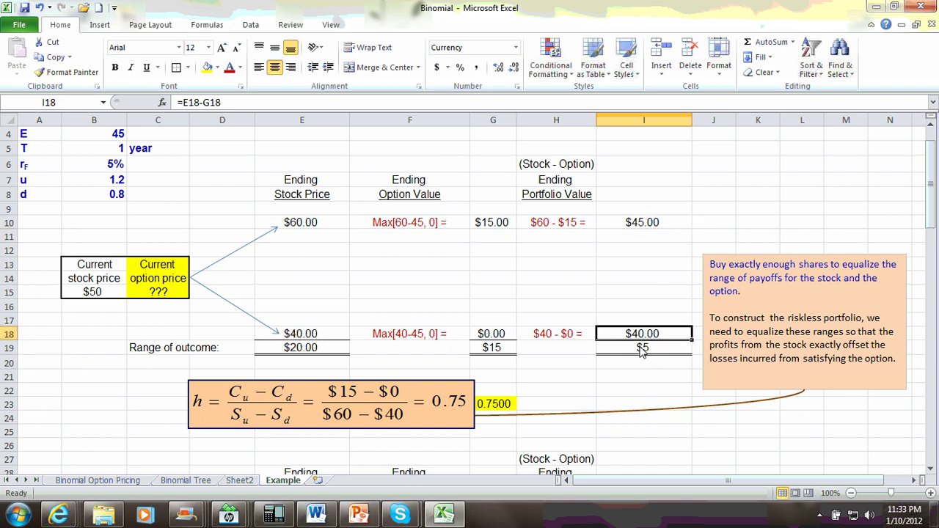
click(642, 349)
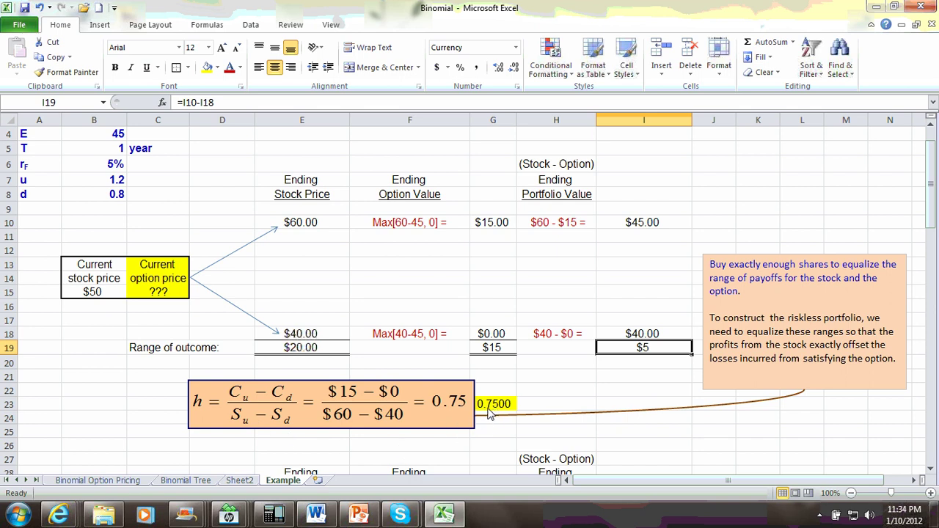
click(493, 405)
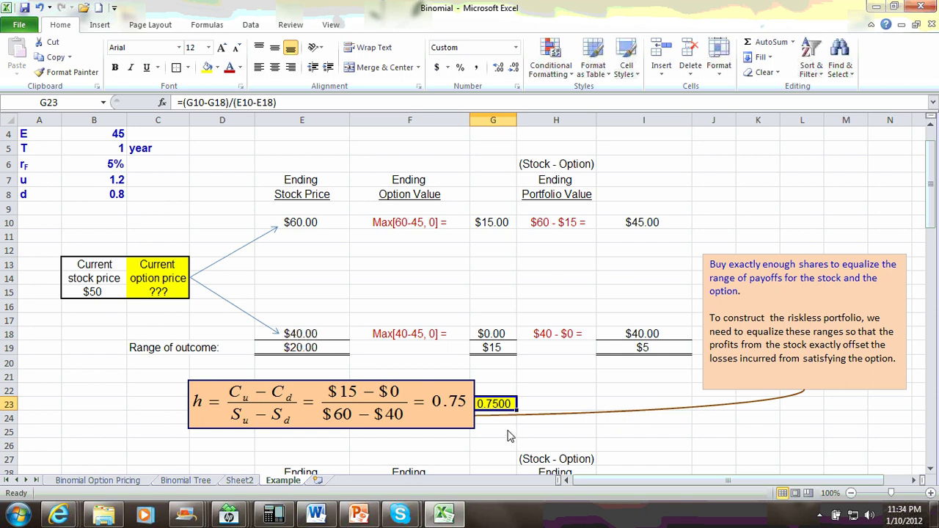
scroll(498, 430, down, 1)
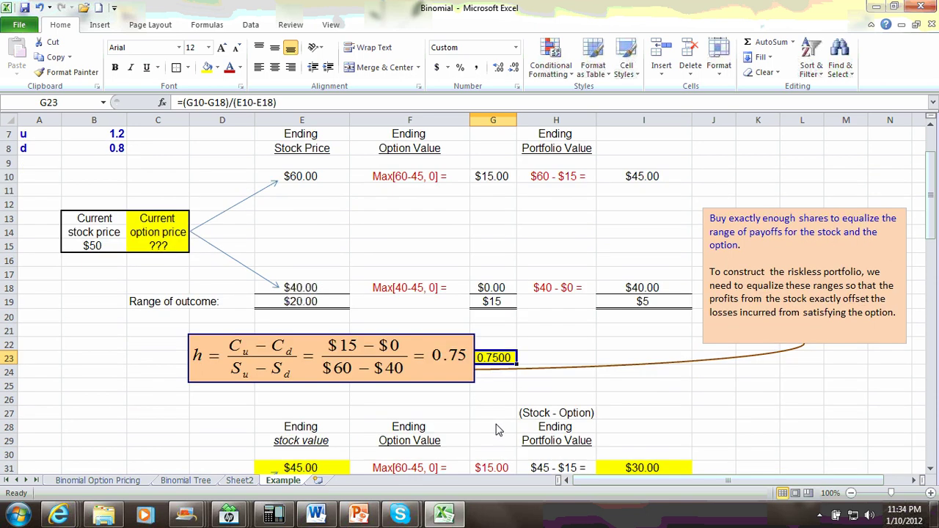
scroll(496, 430, down, 2)
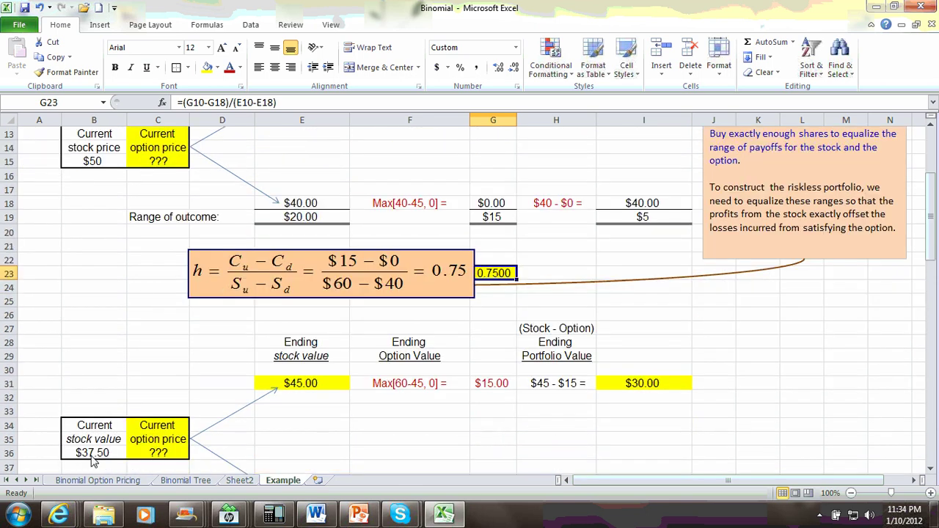
click(94, 455)
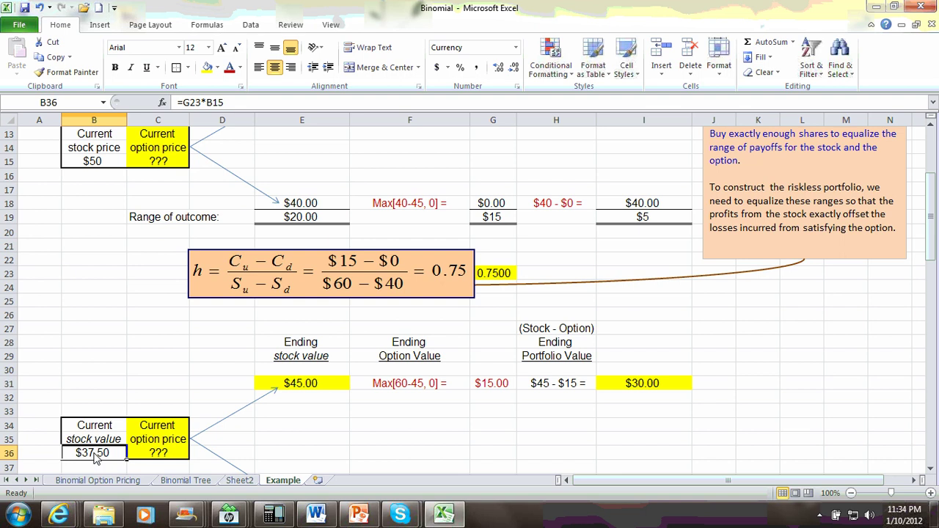
click(94, 163)
click(499, 276)
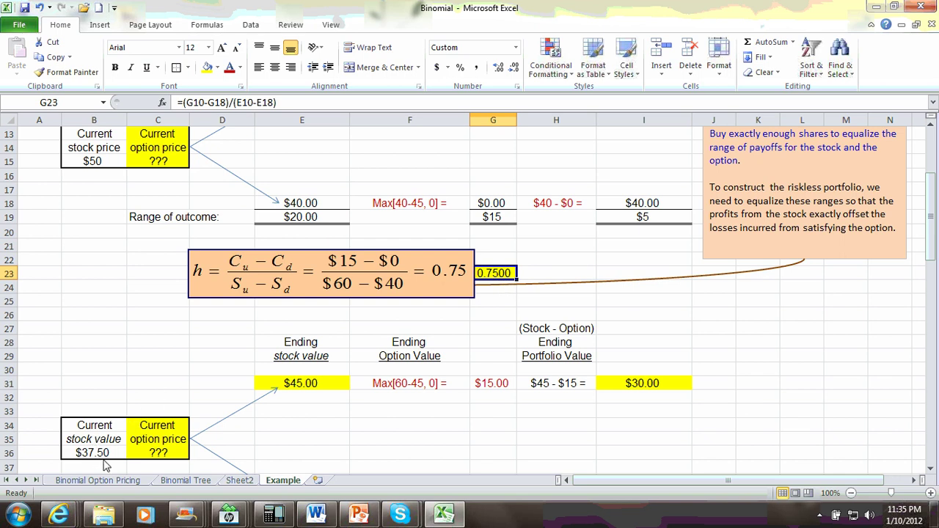
click(107, 455)
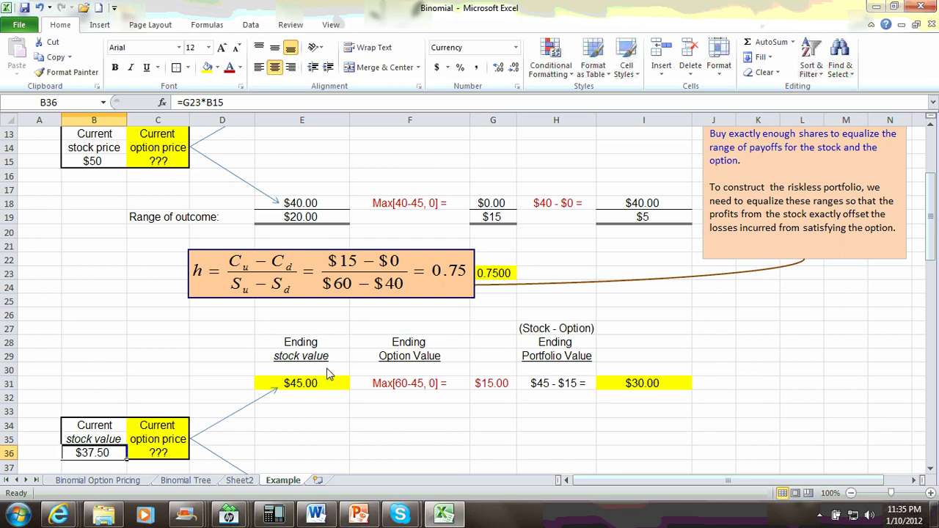
scroll(306, 276, up, 1)
click(299, 144)
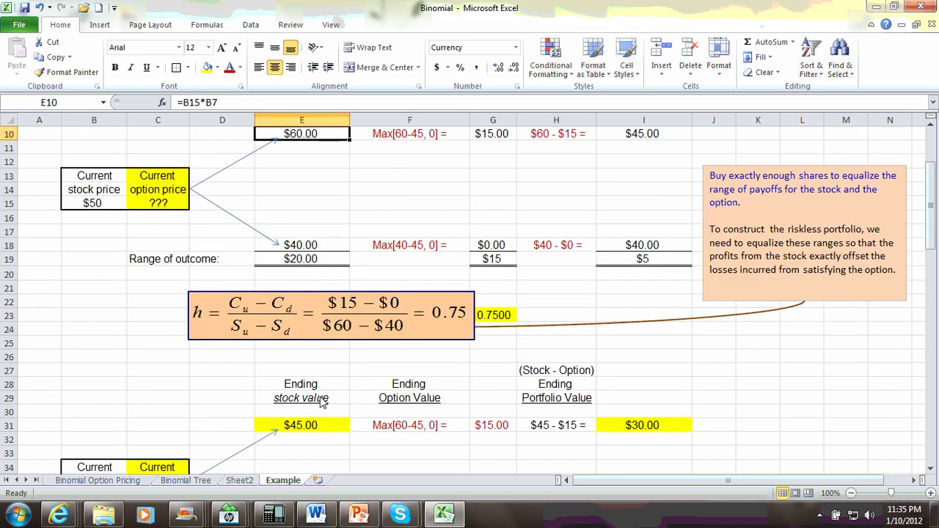
click(302, 429)
scroll(375, 453, down, 2)
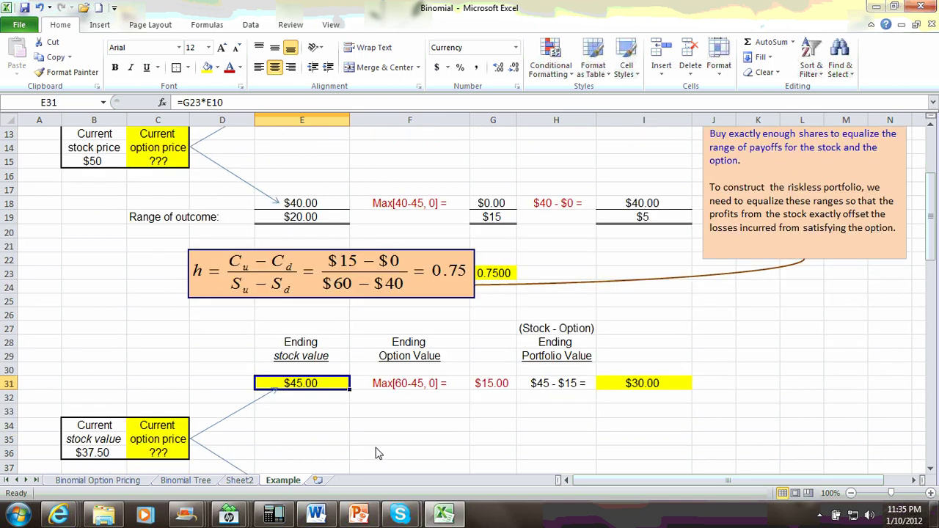
scroll(376, 453, up, 1)
click(648, 389)
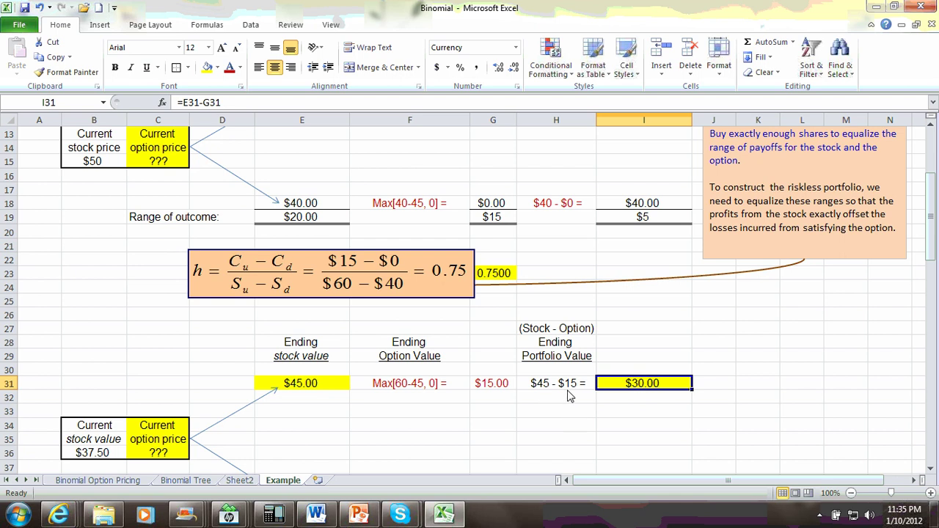
scroll(571, 398, down, 1)
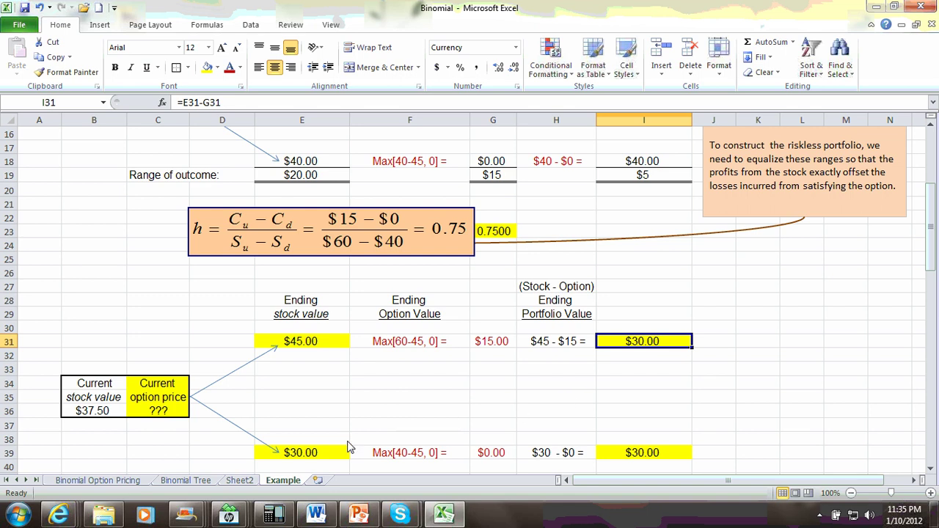
click(297, 166)
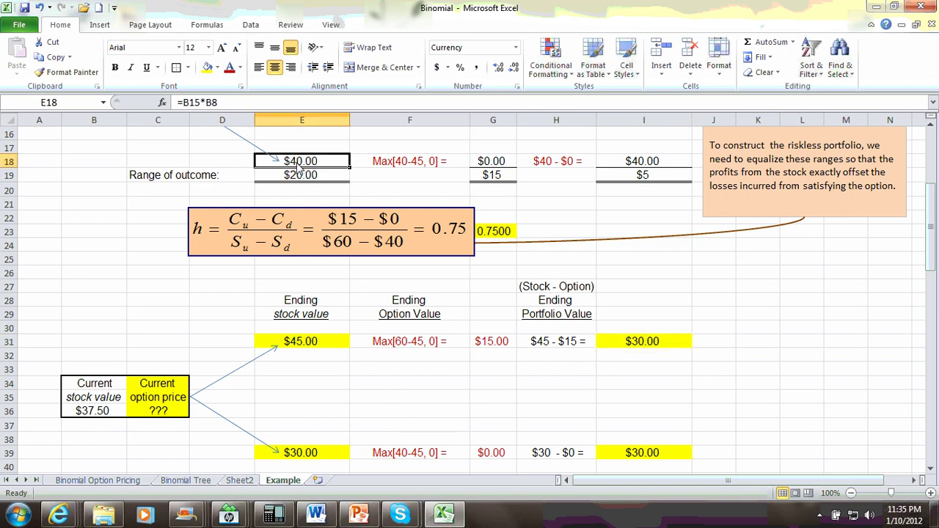
click(298, 457)
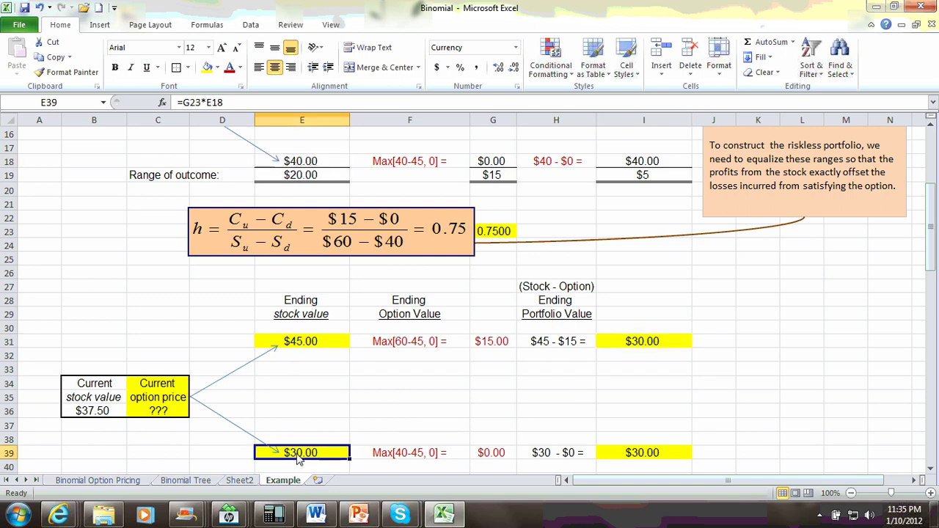
click(655, 456)
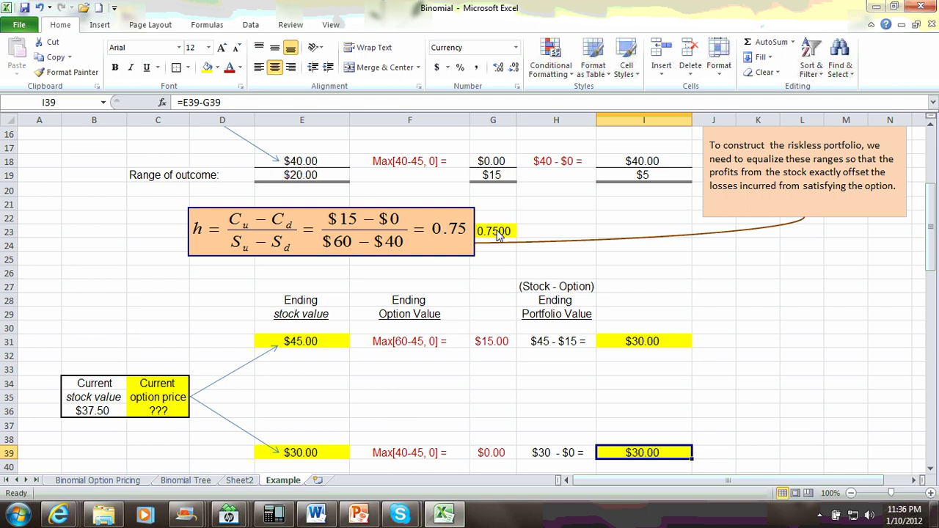
click(637, 345)
click(636, 455)
scroll(329, 458, down, 1)
scroll(330, 459, down, 2)
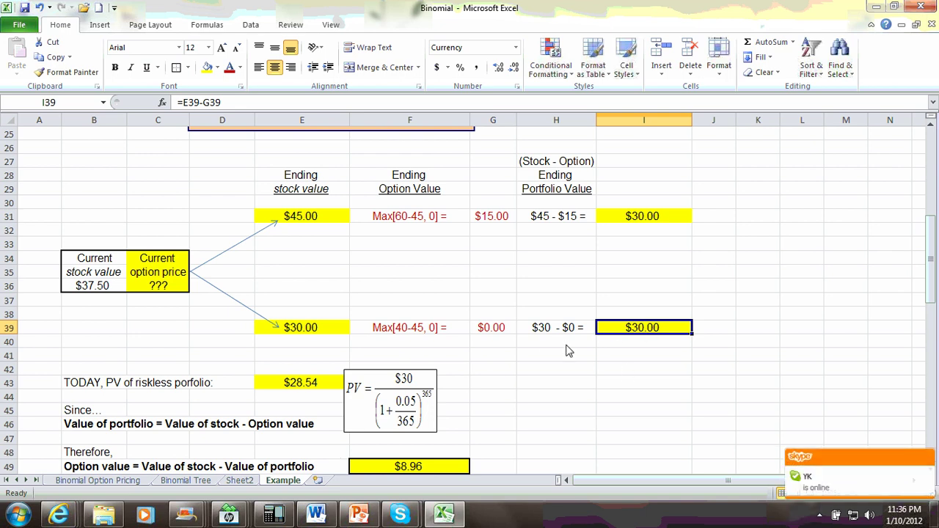
click(292, 388)
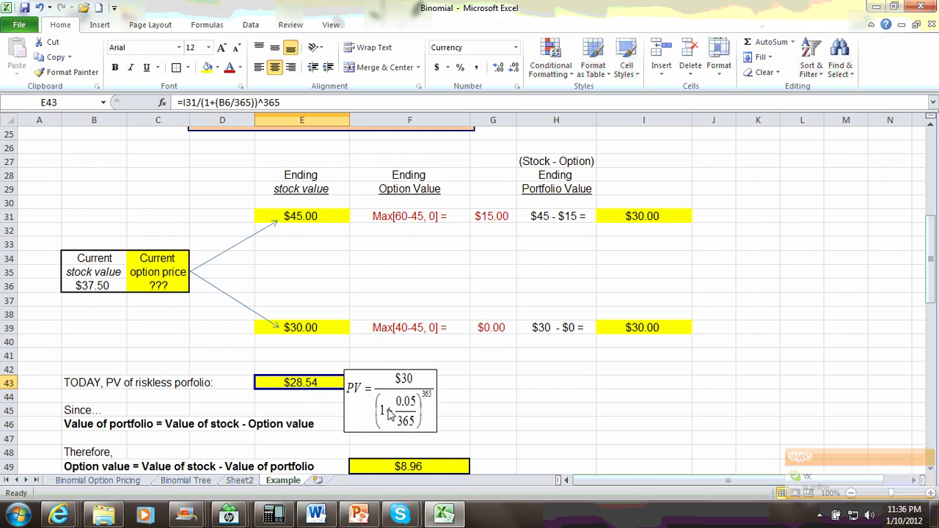
scroll(360, 405, down, 1)
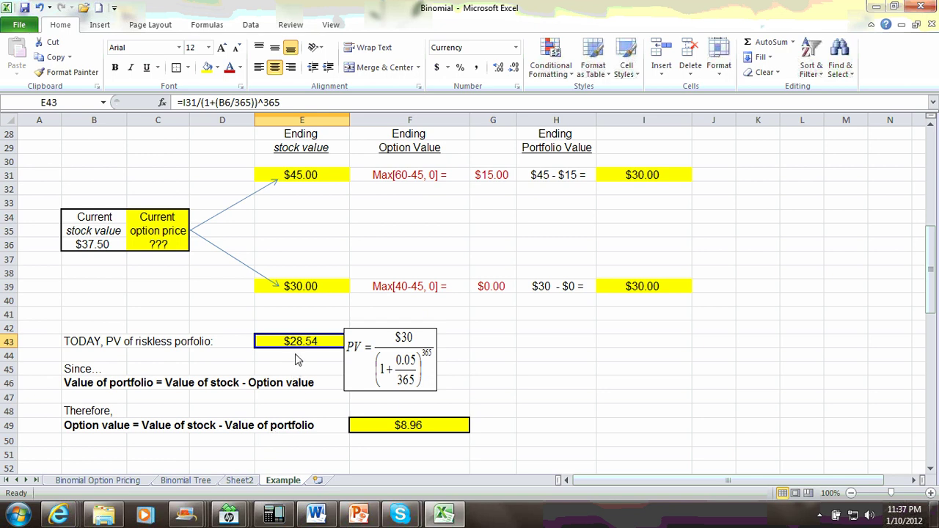
click(397, 428)
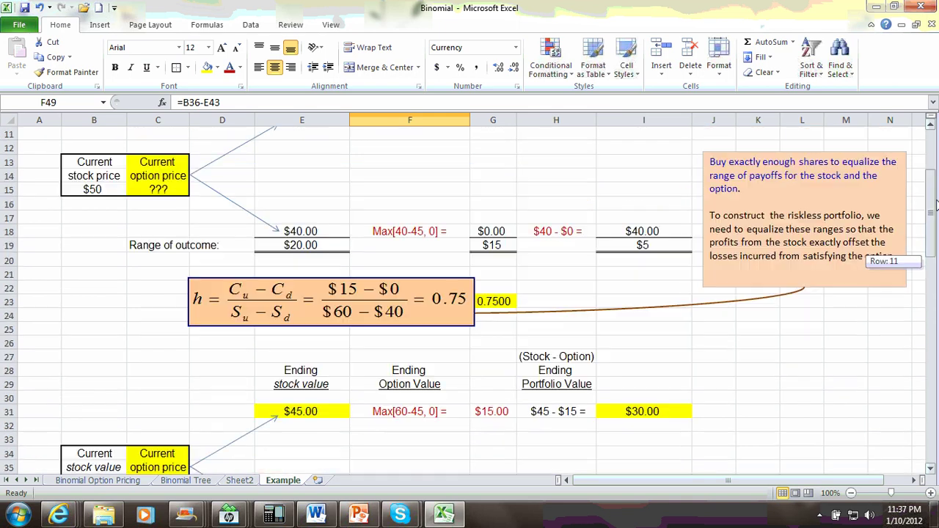
drag(929, 313, 929, 158)
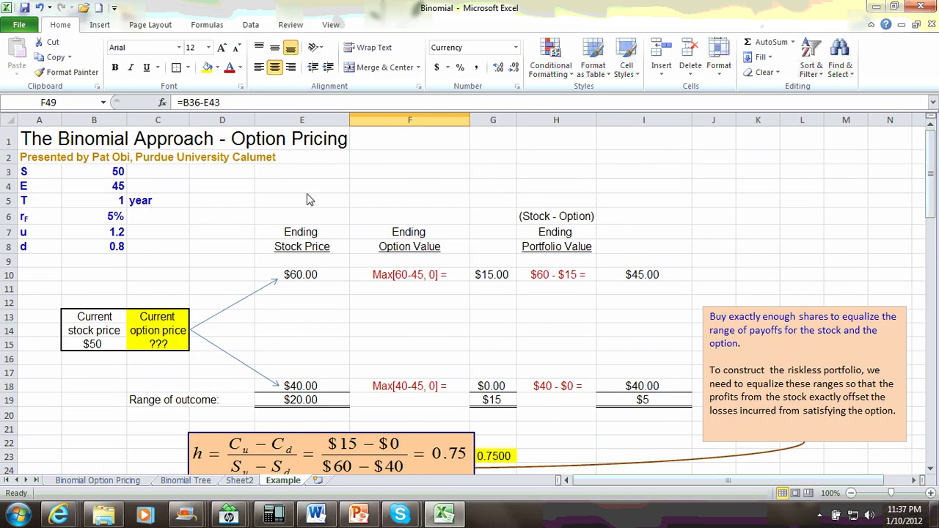